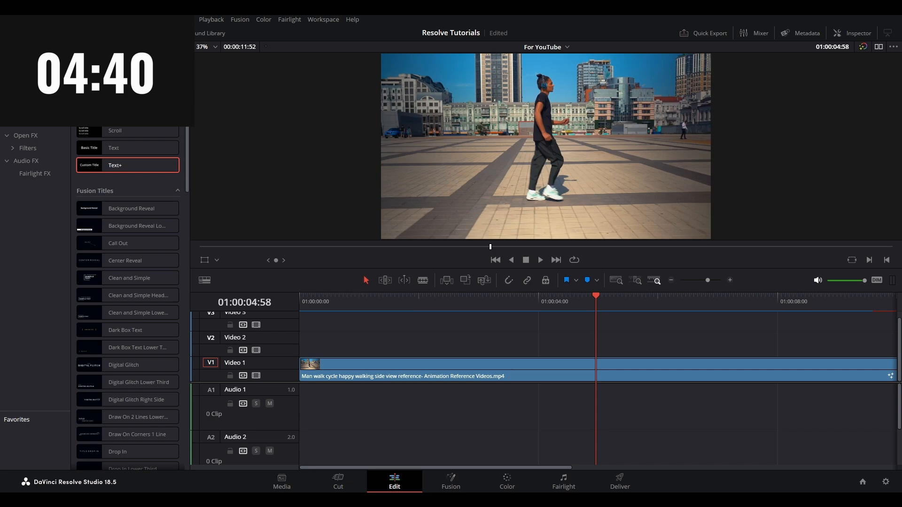
- Add a Text+ title above the walking clip on Video 2, hide the effects library and show the title's settings in the Inspector
{"action": "left_click_drag", "start_coordinate": [115, 166], "coordinate": [502, 348]}
{"action": "left_click", "coordinate": [89, 32]}
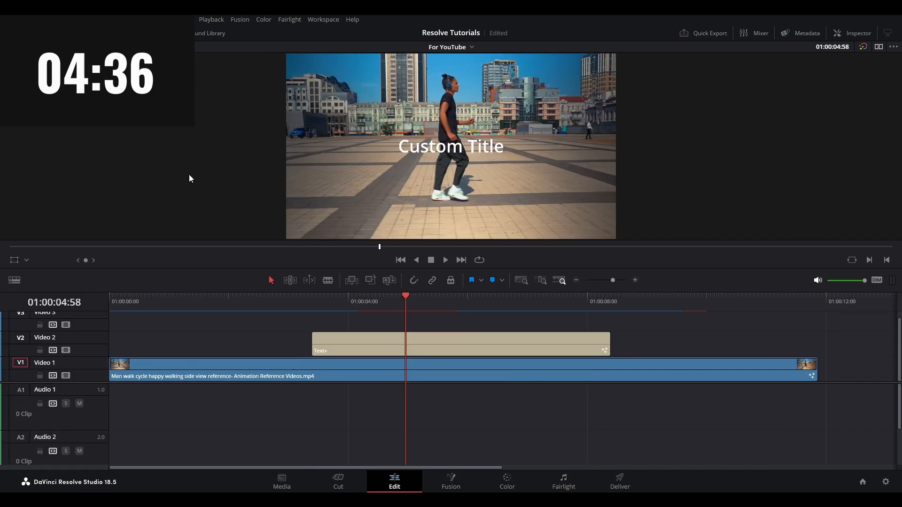
{"action": "left_click", "coordinate": [391, 374]}
{"action": "left_click", "coordinate": [391, 352]}
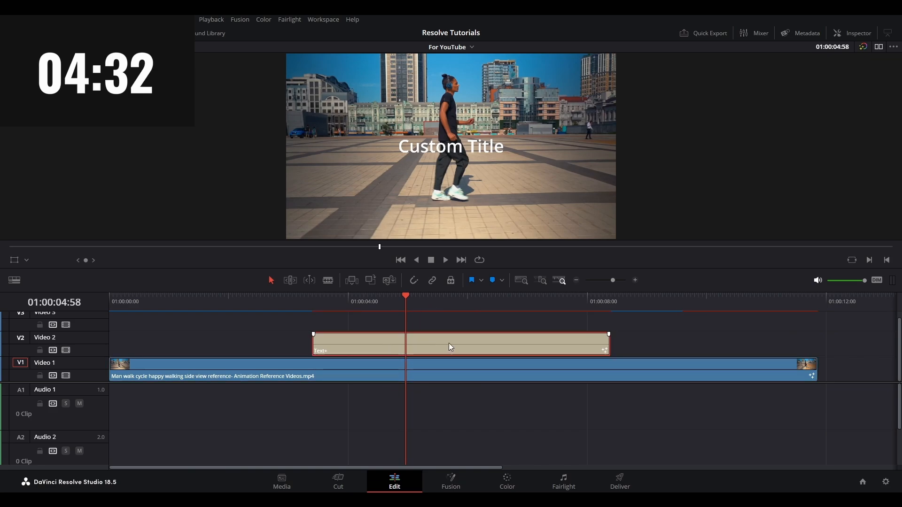
{"action": "left_click", "coordinate": [857, 34]}
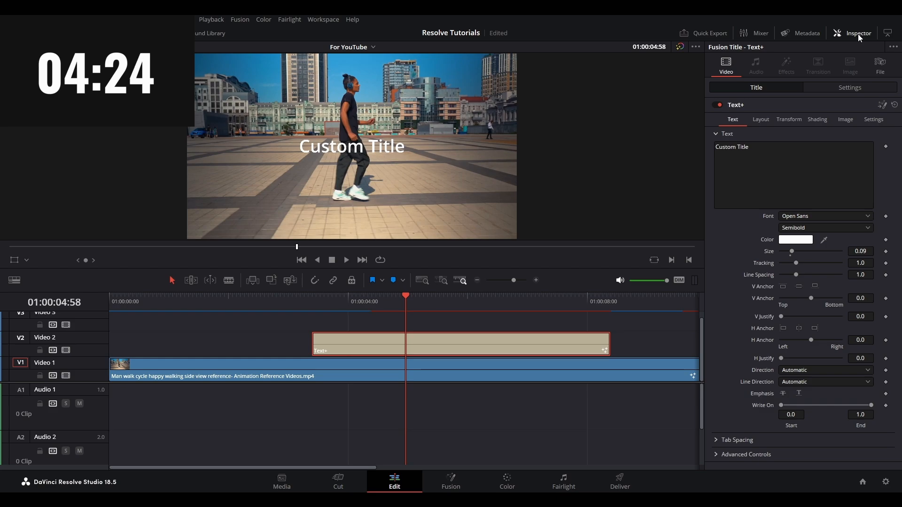
- Replace the title's default text with OUTLINE in capital letters
{"action": "left_click", "coordinate": [749, 163]}
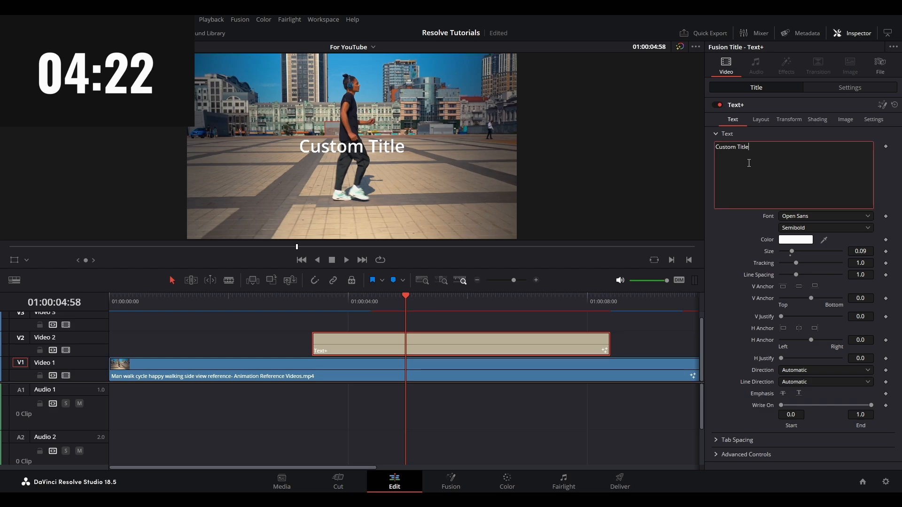
{"action": "key", "text": "ctrl+a"}
{"action": "key", "text": "BackSpace"}
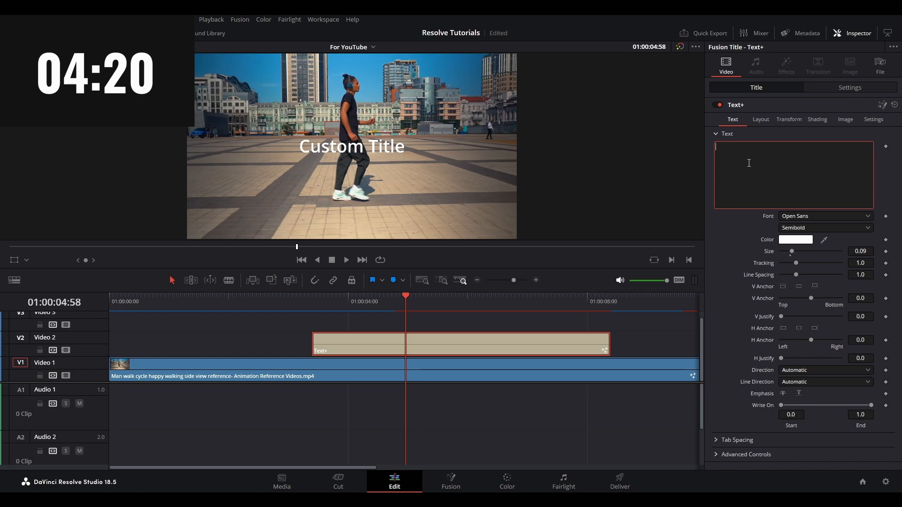
{"action": "type", "text": "oUTLINE"}
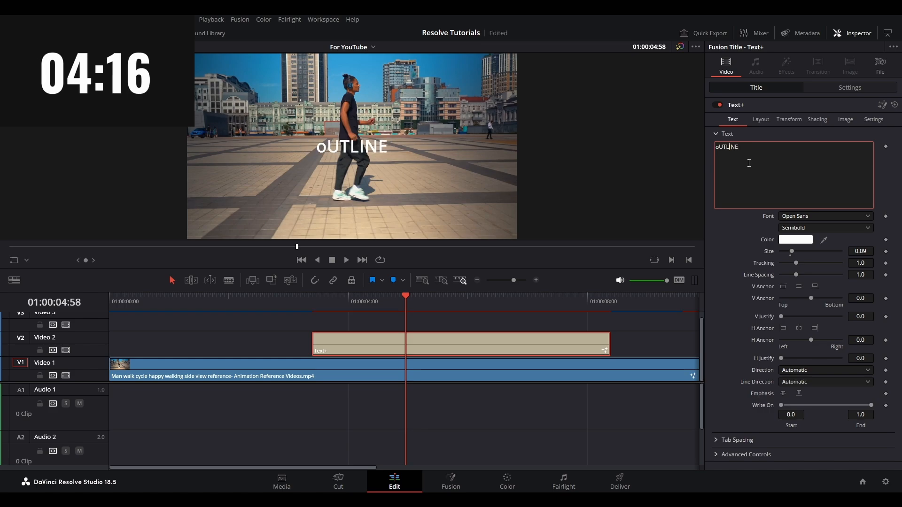
{"action": "key", "text": "Left"}
{"action": "key", "text": "Left"}
{"action": "key", "text": "Left"}
{"action": "key", "text": "BackSpace"}
{"action": "type", "text": "O"}
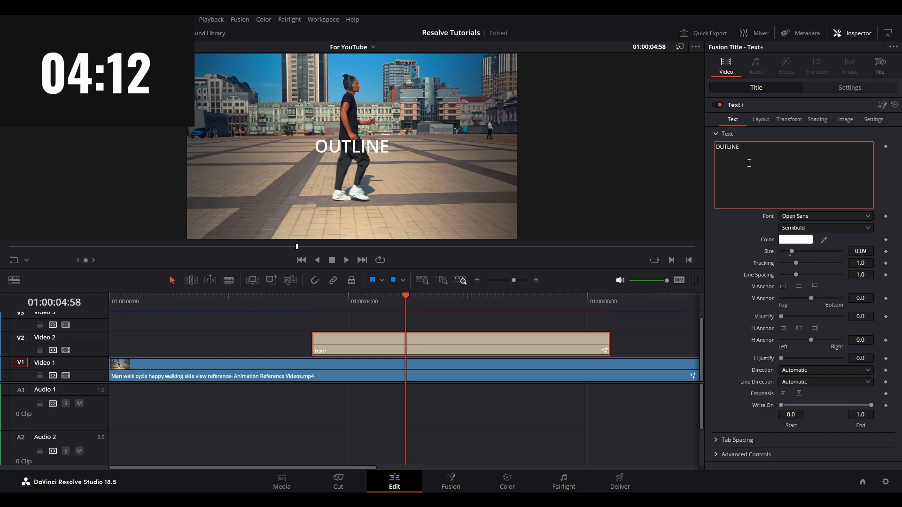
- Increase the title's size to about 0.1969 and enlarge the viewer area above the timeline
{"action": "left_click_drag", "start_coordinate": [792, 251], "coordinate": [804, 251]}
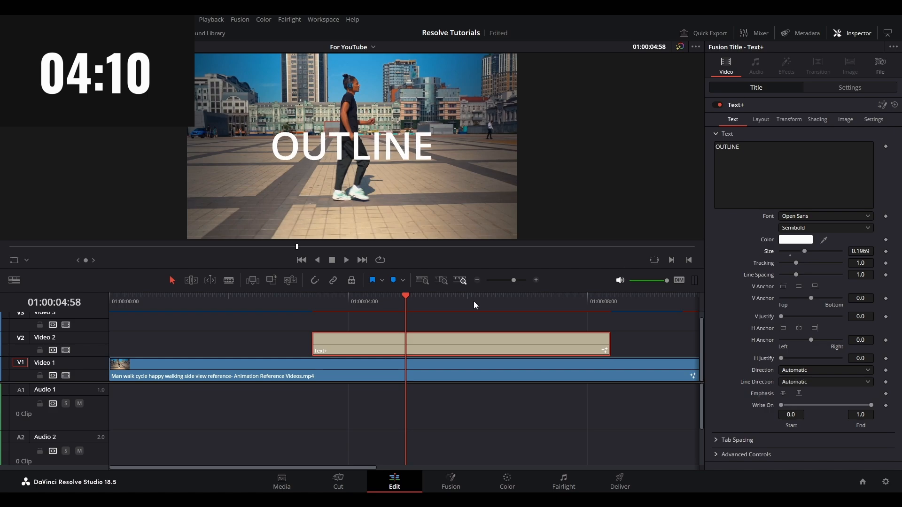
{"action": "left_click_drag", "start_coordinate": [470, 270], "coordinate": [514, 332]}
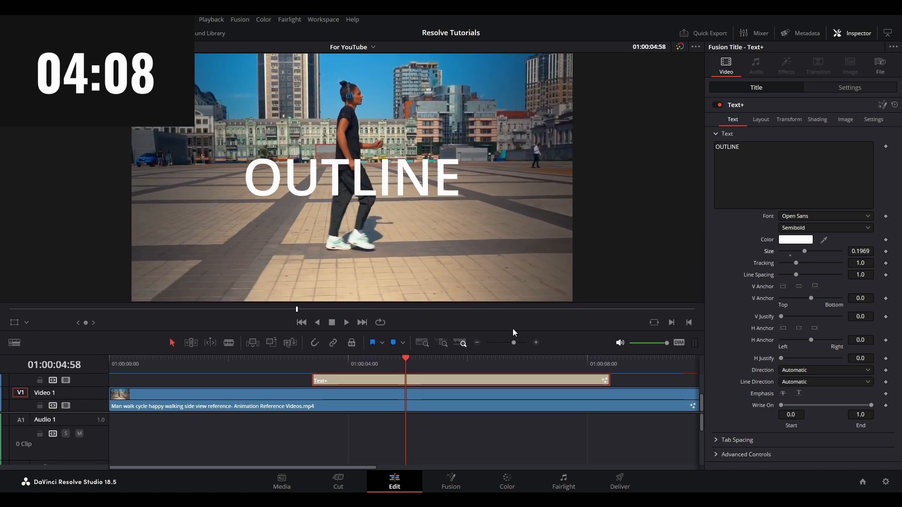
{"action": "scroll", "coordinate": [491, 393], "scroll_direction": "up", "scroll_amount": 1}
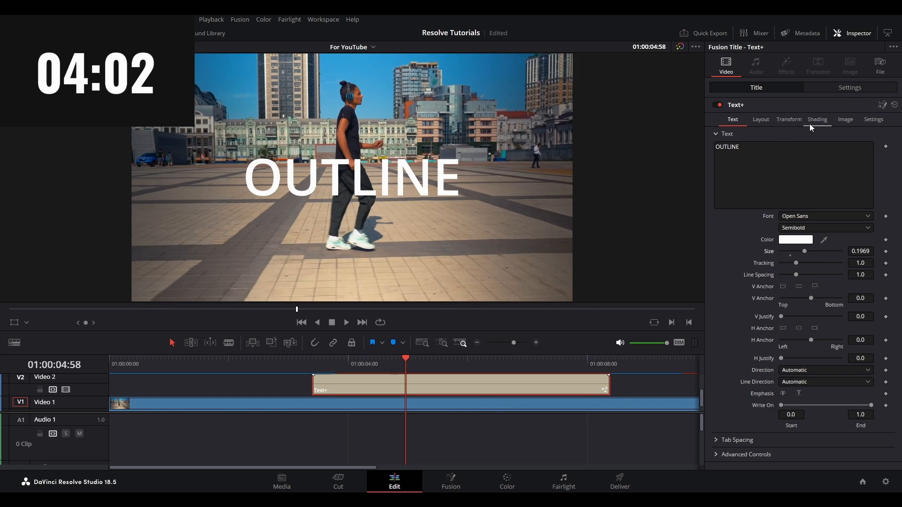
- Switch the title's White Solid Fill shading element off and on again, and enable shading element 2, Red Outline
{"action": "left_click", "coordinate": [823, 120]}
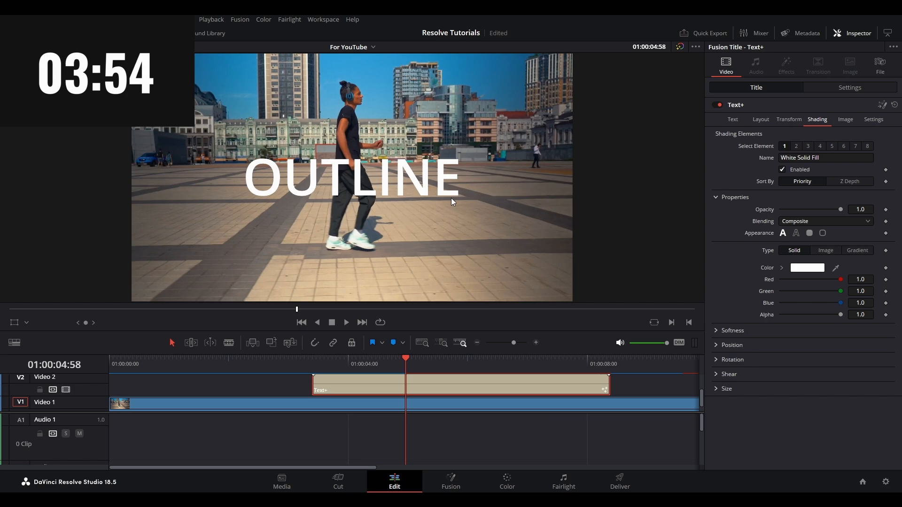
{"action": "left_click", "coordinate": [781, 169]}
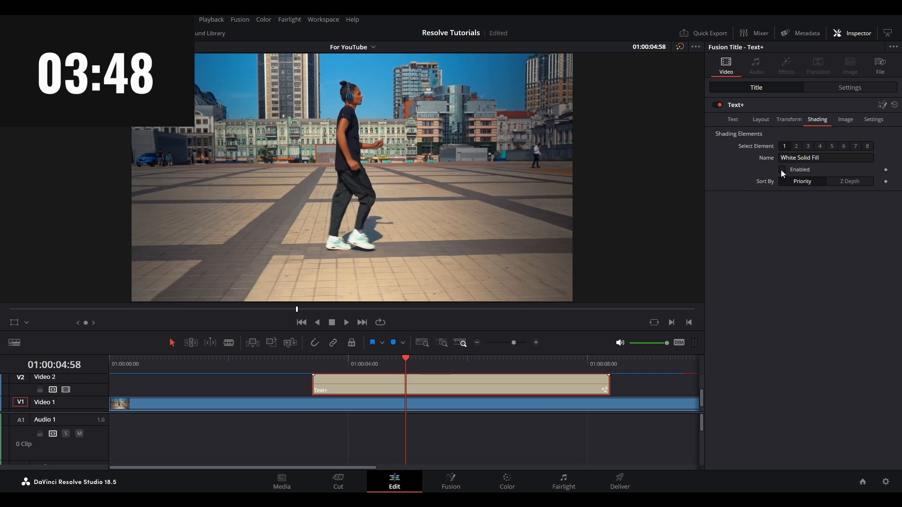
{"action": "left_click", "coordinate": [781, 170]}
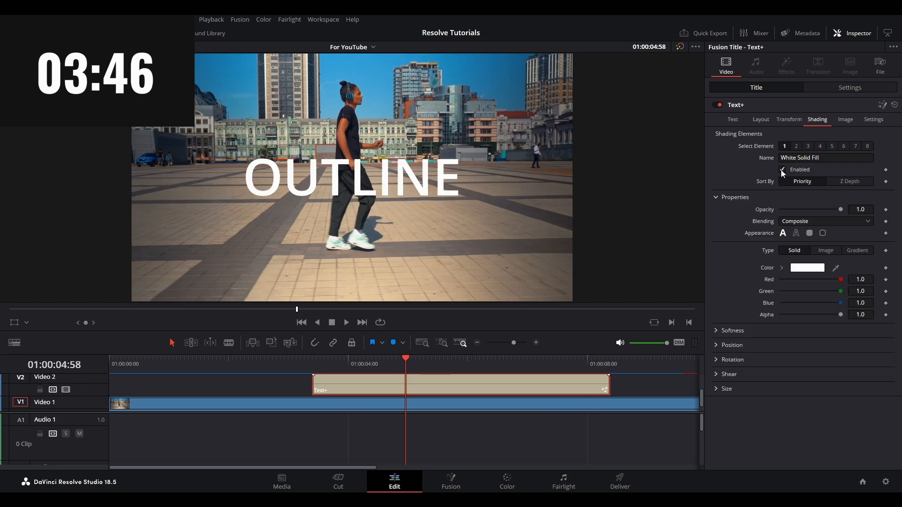
{"action": "left_click", "coordinate": [796, 148]}
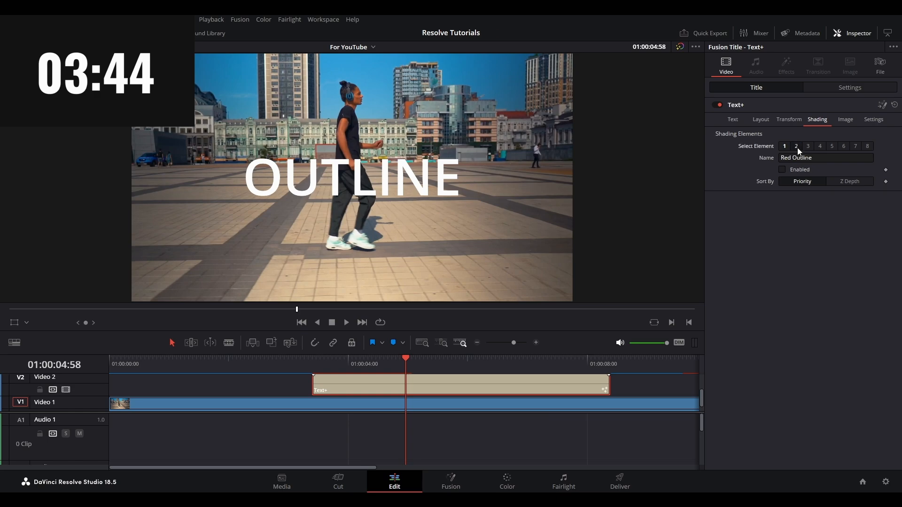
{"action": "left_click", "coordinate": [781, 170]}
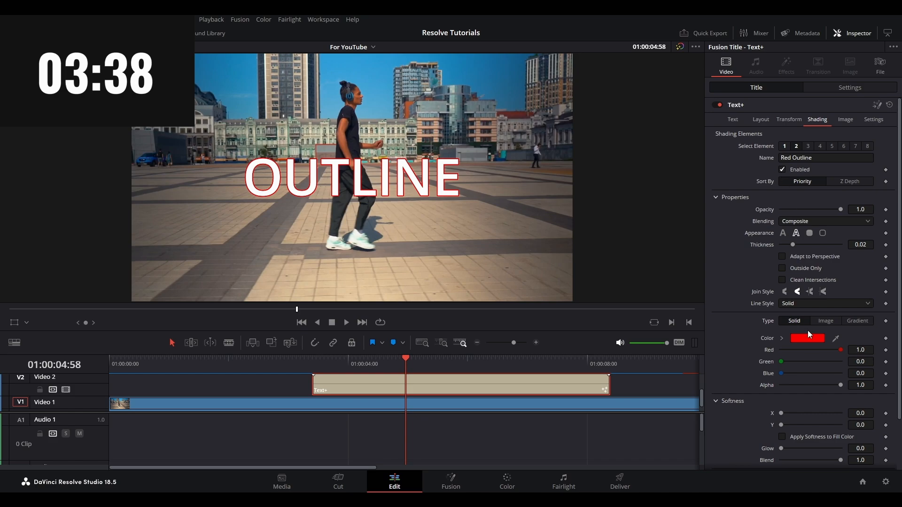
- Try out the red level, opacity and thickness adjustments of the Red Outline shading element
{"action": "left_click_drag", "start_coordinate": [839, 350], "coordinate": [842, 308]}
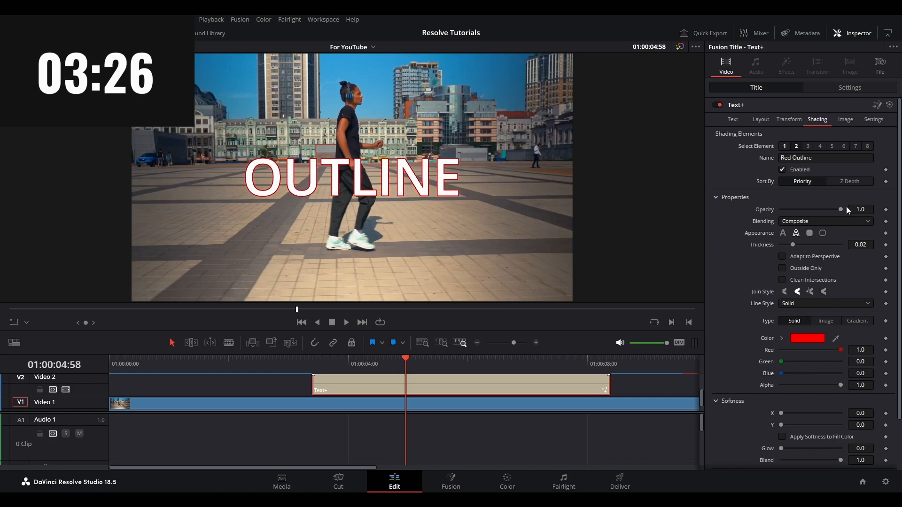
{"action": "mouse_move", "coordinate": [843, 211]}
{"action": "left_mouse_down"}
{"action": "mouse_move", "coordinate": [790, 214]}
{"action": "mouse_move", "coordinate": [840, 210]}
{"action": "left_mouse_up"}
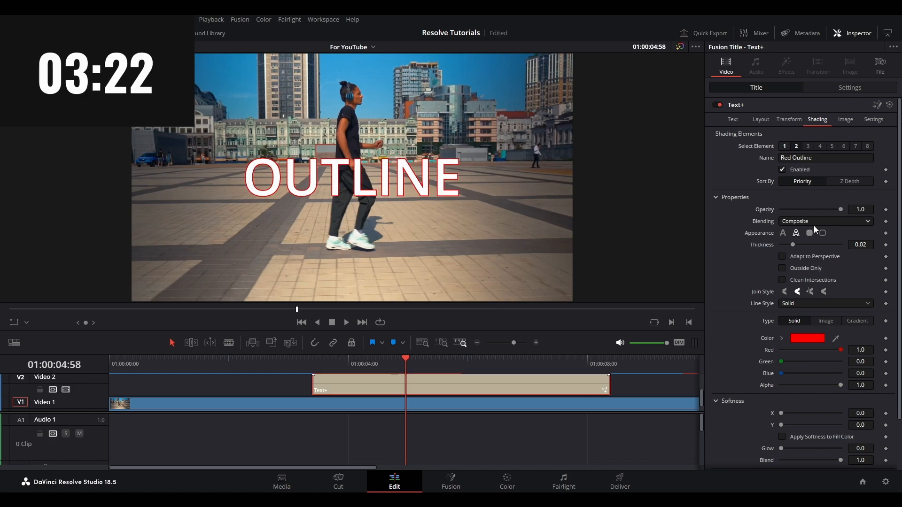
{"action": "left_click_drag", "start_coordinate": [793, 243], "coordinate": [770, 243]}
{"action": "scroll", "coordinate": [813, 244], "scroll_direction": "down", "scroll_amount": 1}
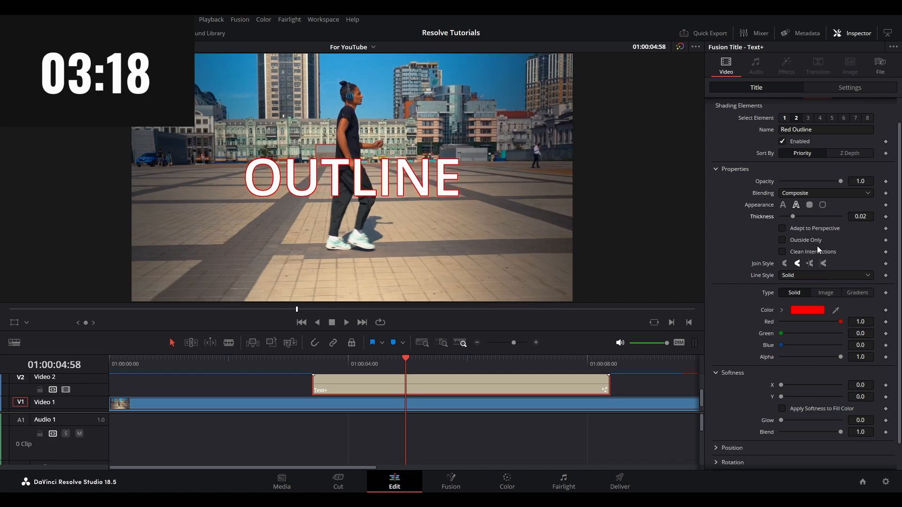
{"action": "scroll", "coordinate": [821, 238], "scroll_direction": "up", "scroll_amount": 1}
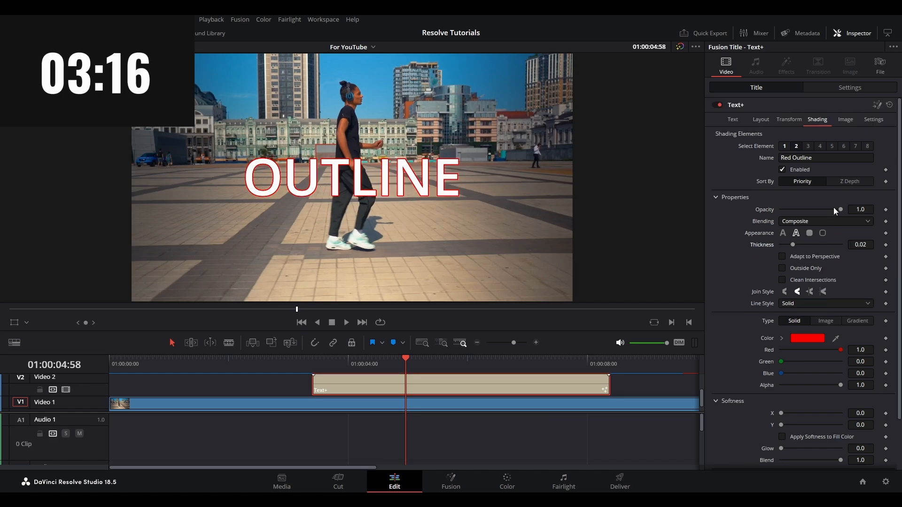
- Enable the title's shading elements 3, Black Shadow, and 4, Blue Border
{"action": "left_click", "coordinate": [808, 146]}
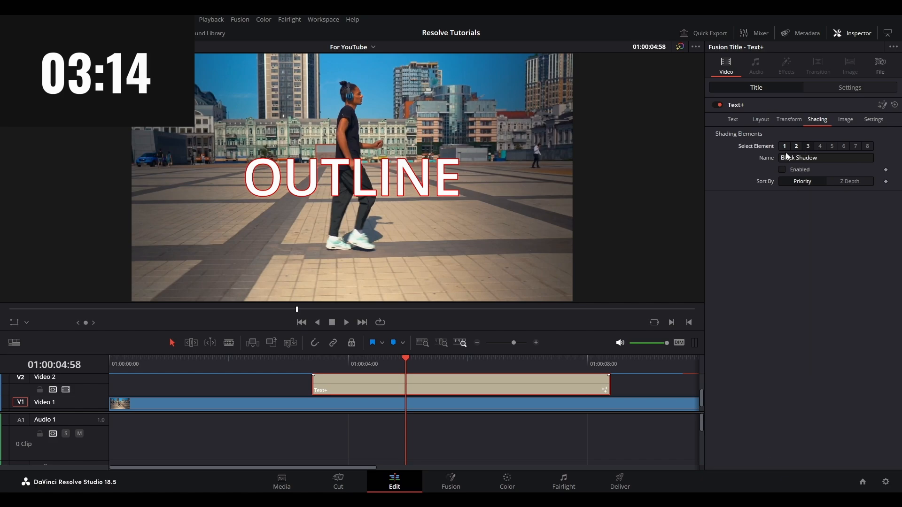
{"action": "left_click", "coordinate": [782, 170]}
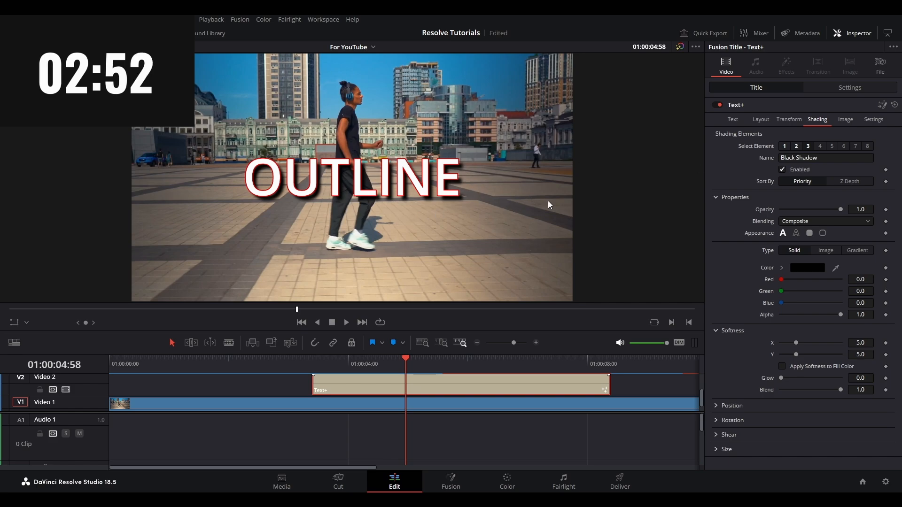
{"action": "left_click", "coordinate": [819, 146]}
{"action": "left_click", "coordinate": [782, 169]}
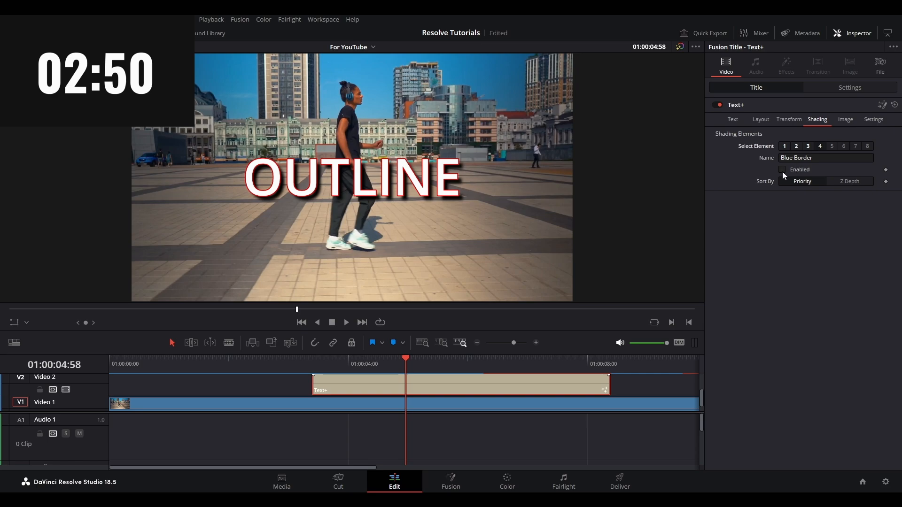
{"action": "left_click", "coordinate": [782, 169]}
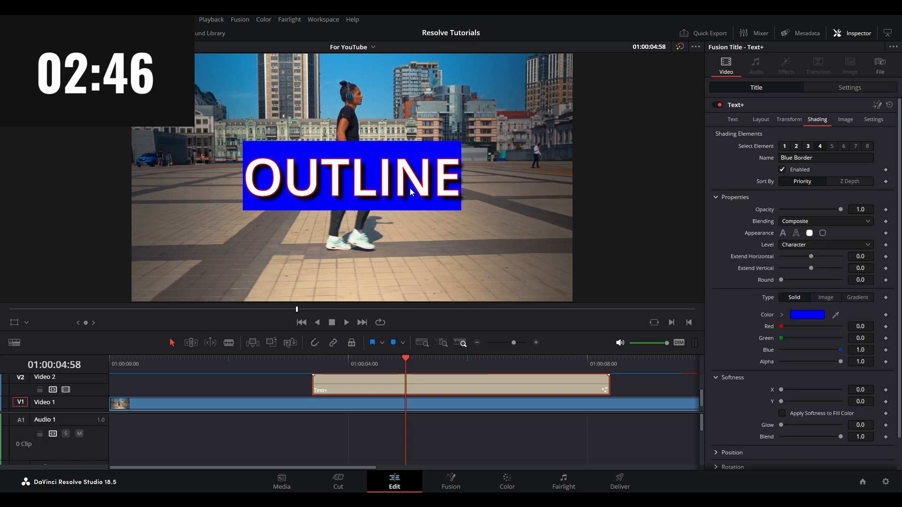
- Change the Blue Border element's colour to pure green, with Red 0.0, Green 1.0 and Blue 0.0
{"action": "left_click_drag", "start_coordinate": [781, 326], "coordinate": [706, 351]}
{"action": "left_click", "coordinate": [788, 339]}
{"action": "left_click_drag", "start_coordinate": [788, 339], "coordinate": [739, 317]}
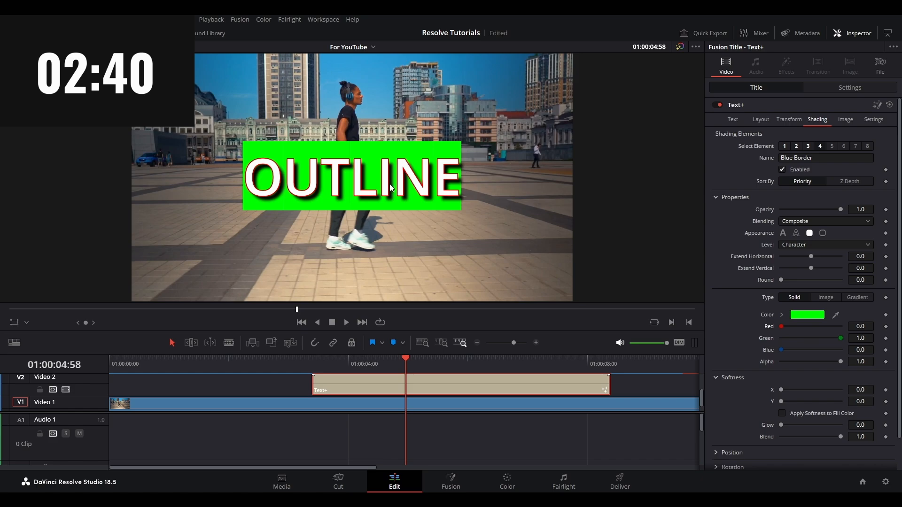
- Try the text outline, text fill and border outline appearances on shading element 4, return to the filled border and test its opacity
{"action": "left_click", "coordinate": [795, 233]}
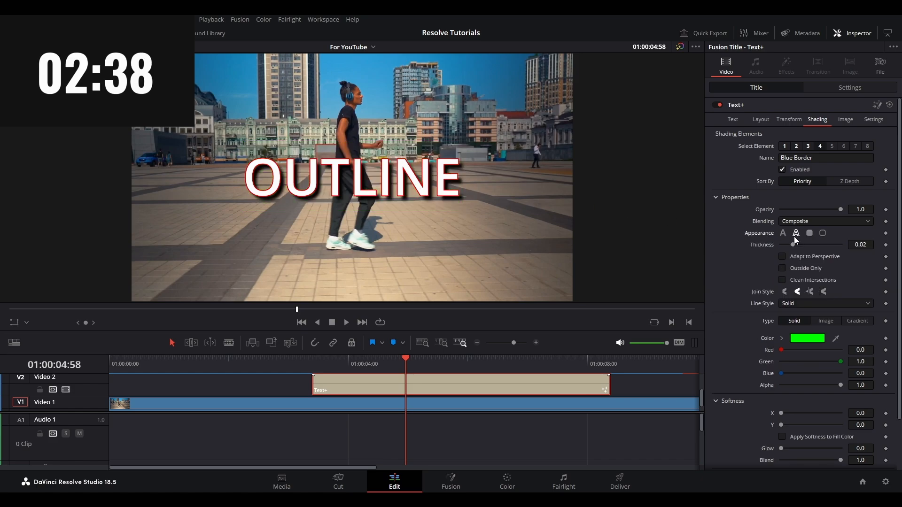
{"action": "left_click", "coordinate": [783, 233]}
{"action": "left_click", "coordinate": [809, 233]}
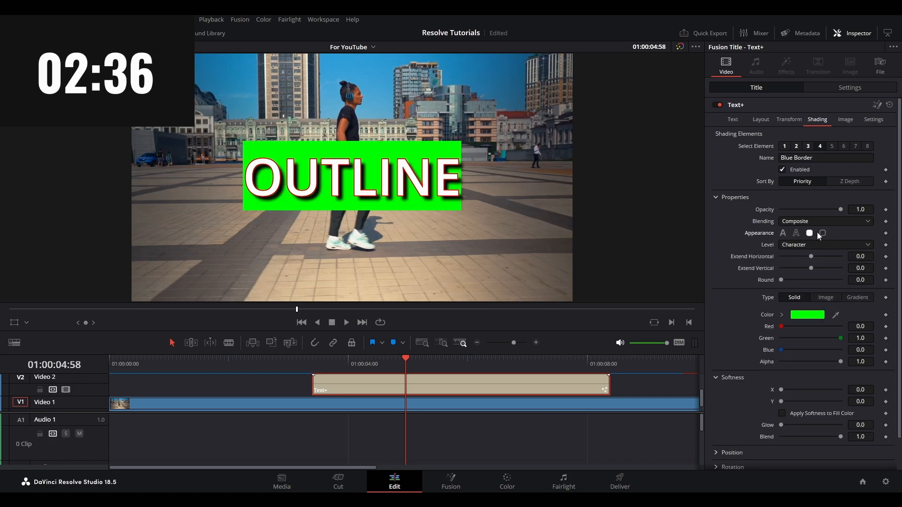
{"action": "left_click", "coordinate": [821, 233]}
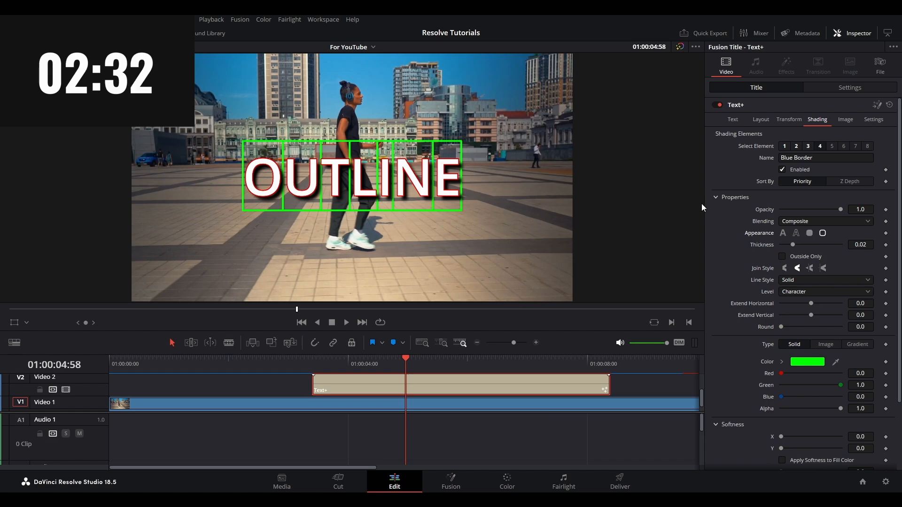
{"action": "left_click", "coordinate": [809, 233]}
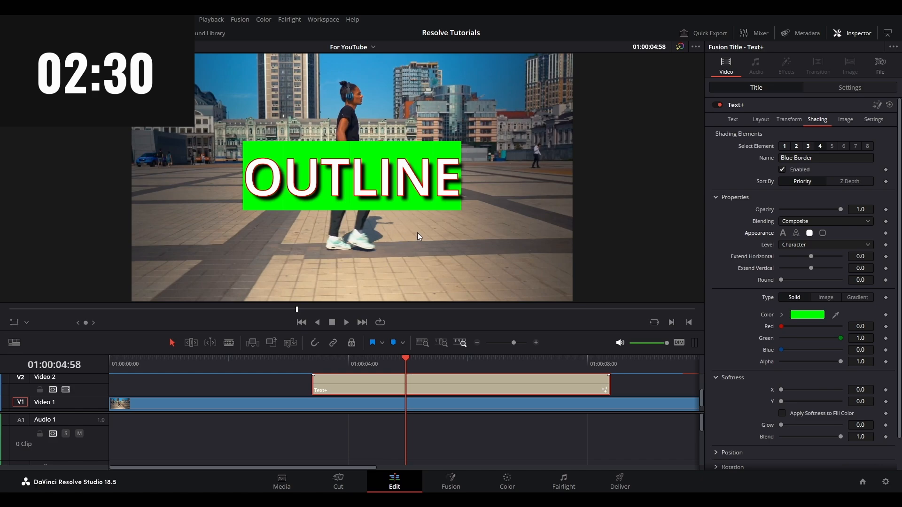
{"action": "left_click_drag", "start_coordinate": [841, 210], "coordinate": [861, 210]}
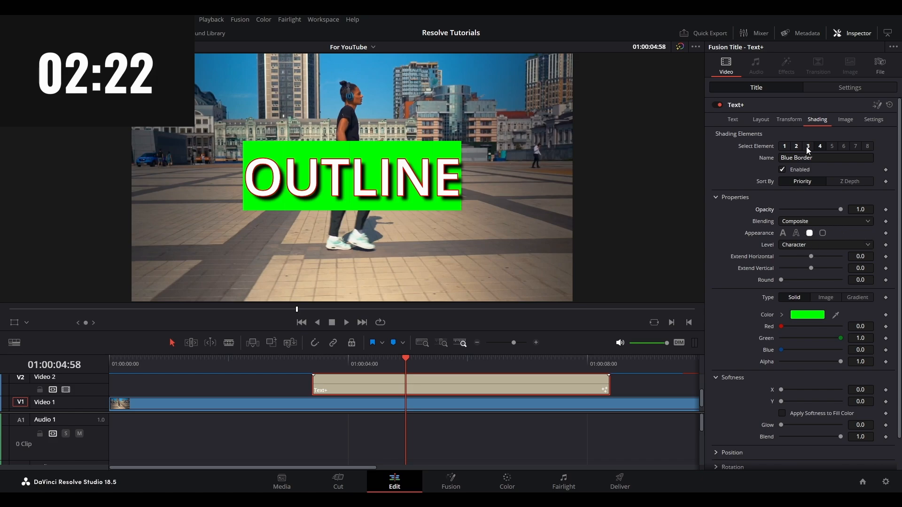
- Disable shading elements 4, 3 and 2 of the title so only the White Solid Fill stays enabled
{"action": "left_click", "coordinate": [781, 169]}
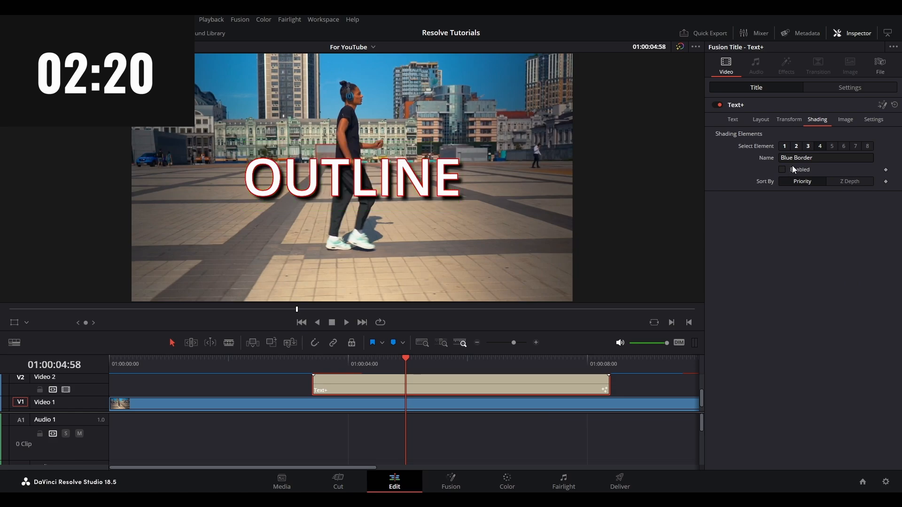
{"action": "left_click", "coordinate": [807, 146]}
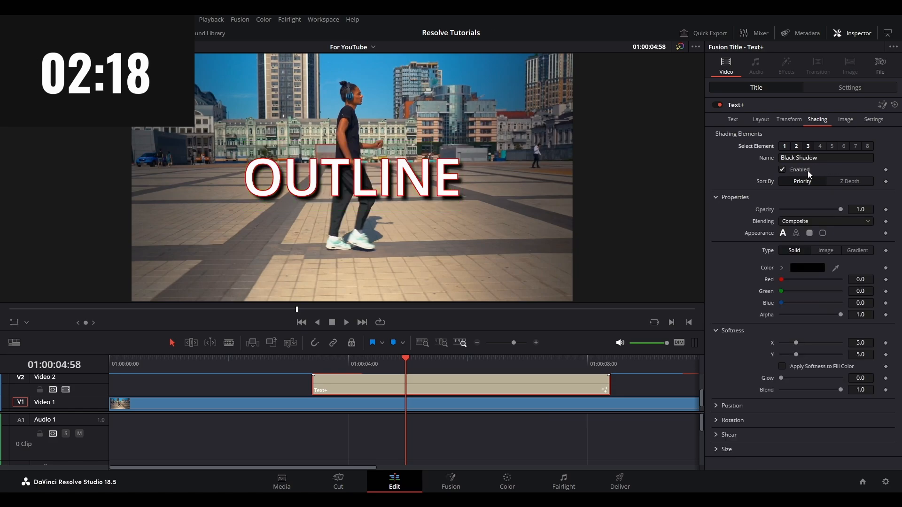
{"action": "left_click", "coordinate": [782, 170]}
{"action": "left_click", "coordinate": [795, 146]}
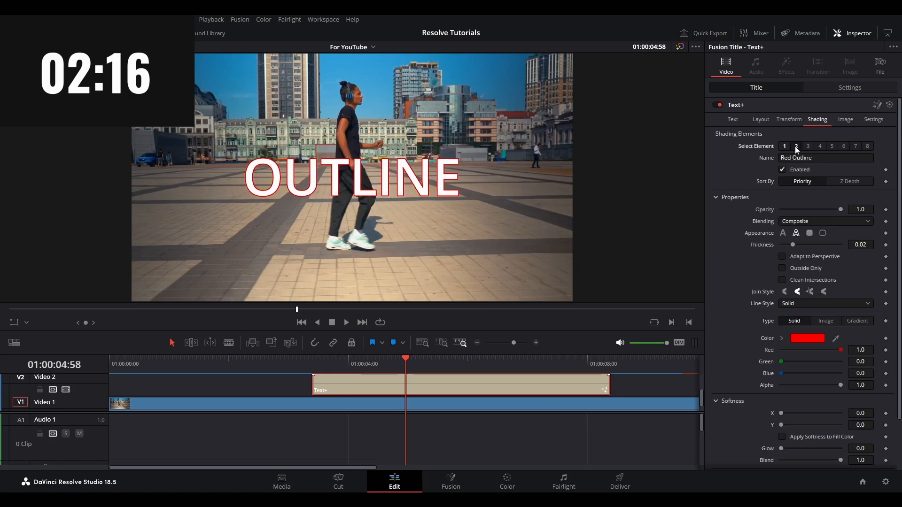
{"action": "left_click", "coordinate": [782, 170]}
{"action": "left_click", "coordinate": [784, 146]}
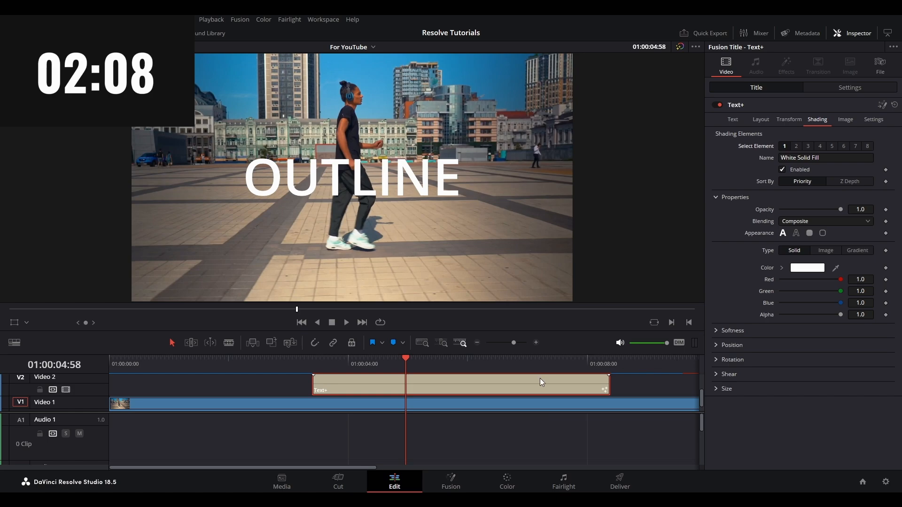
- Delete the Text+ title from the timeline and open the walking clip's composition on the Fusion page
{"action": "key", "text": "Delete"}
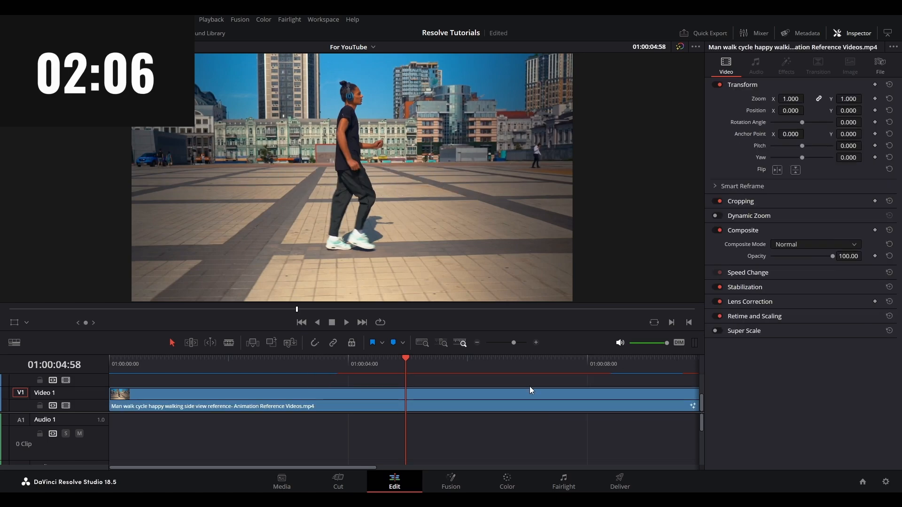
{"action": "left_click", "coordinate": [451, 482]}
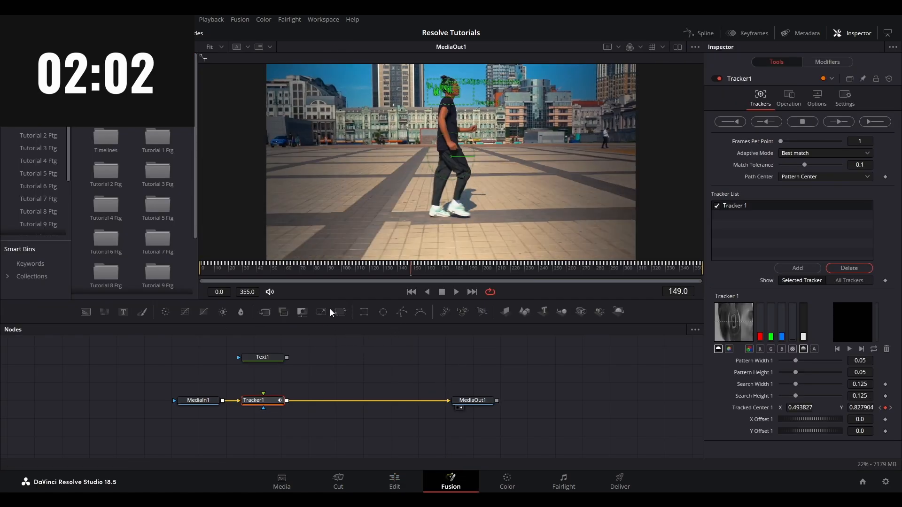
- Add a new Text+ node above the MediaIn1–MediaOut1 connection and delete the old Text1 and Tracker1 nodes
{"action": "left_click_drag", "start_coordinate": [126, 312], "coordinate": [245, 341]}
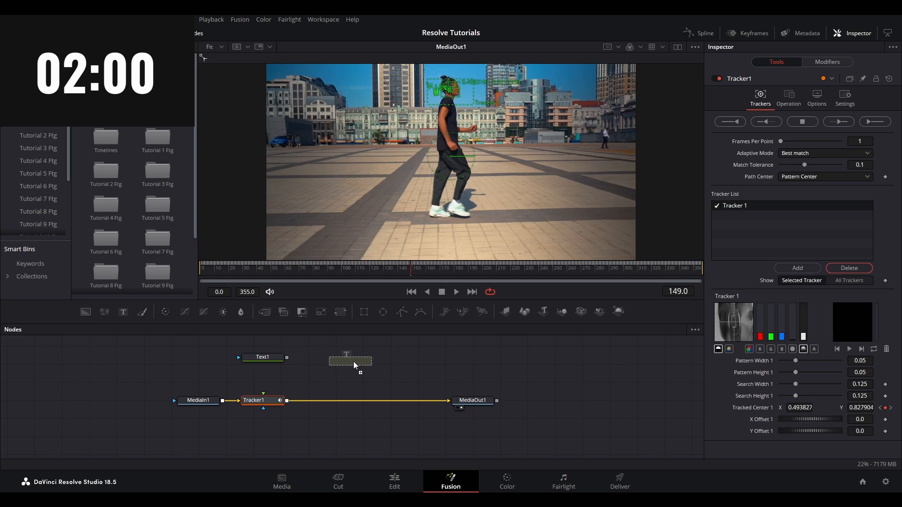
{"action": "left_click_drag", "start_coordinate": [353, 362], "coordinate": [353, 362]}
{"action": "left_click_drag", "start_coordinate": [237, 340], "coordinate": [267, 405]}
{"action": "key", "text": "Delete"}
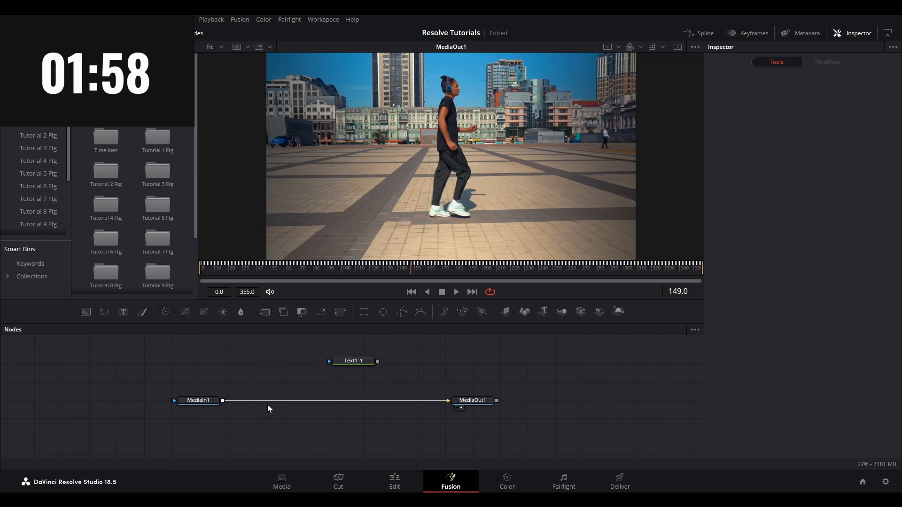
- Replace the new Text+ node's text with "outline"
{"action": "left_click", "coordinate": [355, 364]}
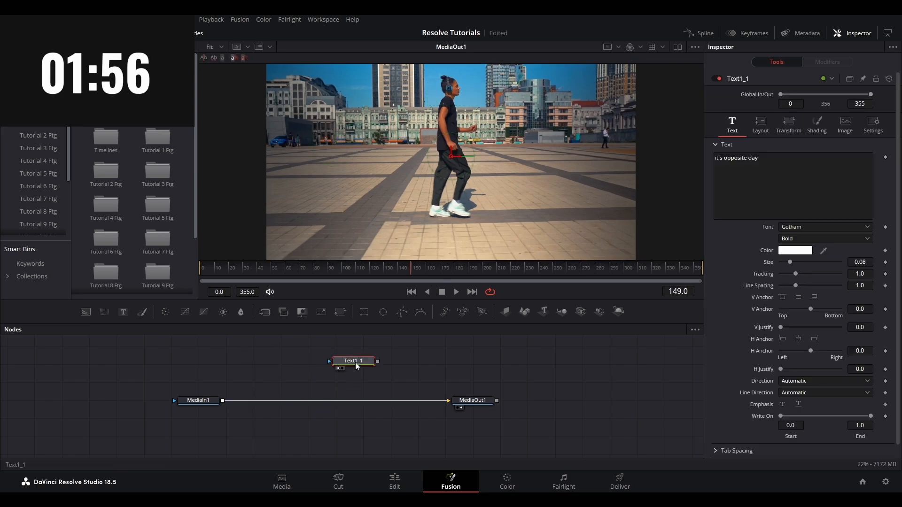
{"action": "left_click_drag", "start_coordinate": [804, 166], "coordinate": [683, 158]}
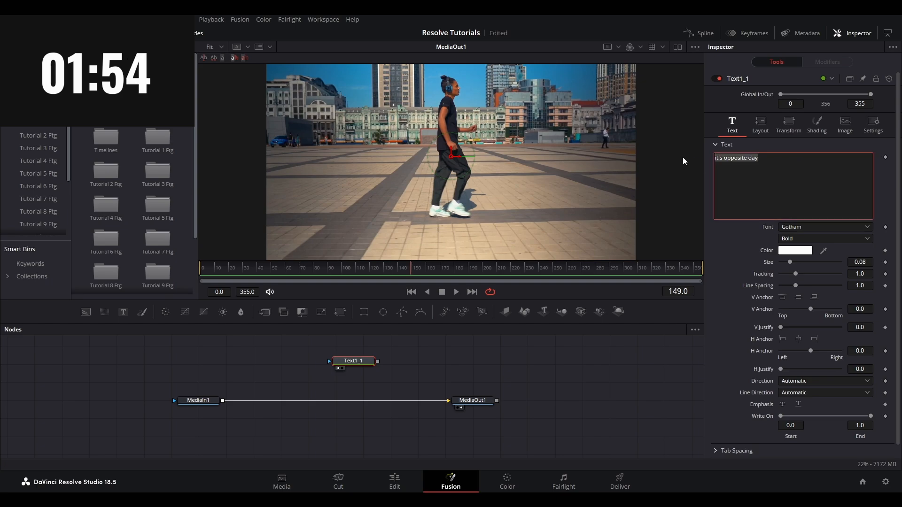
{"action": "type", "text": "outlin"}
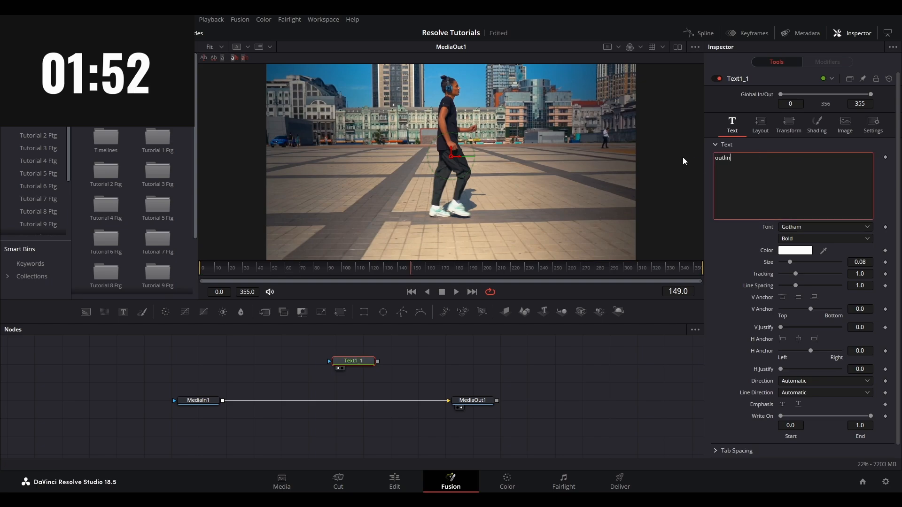
{"action": "type", "text": "e"}
- Merge the text node over the MediaIn1 footage and enlarge the text to size 0.2244
{"action": "left_click_drag", "start_coordinate": [379, 357], "coordinate": [219, 402]}
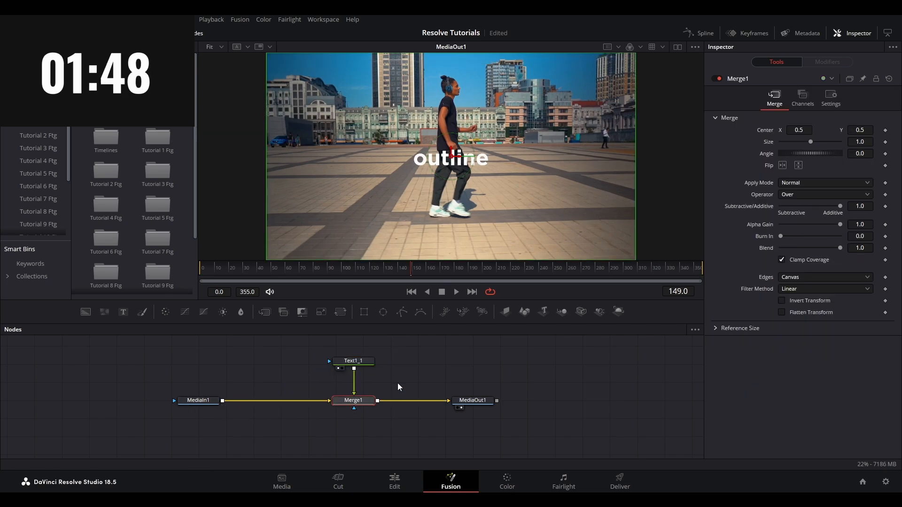
{"action": "left_click", "coordinate": [353, 361]}
{"action": "left_click_drag", "start_coordinate": [795, 262], "coordinate": [810, 263]}
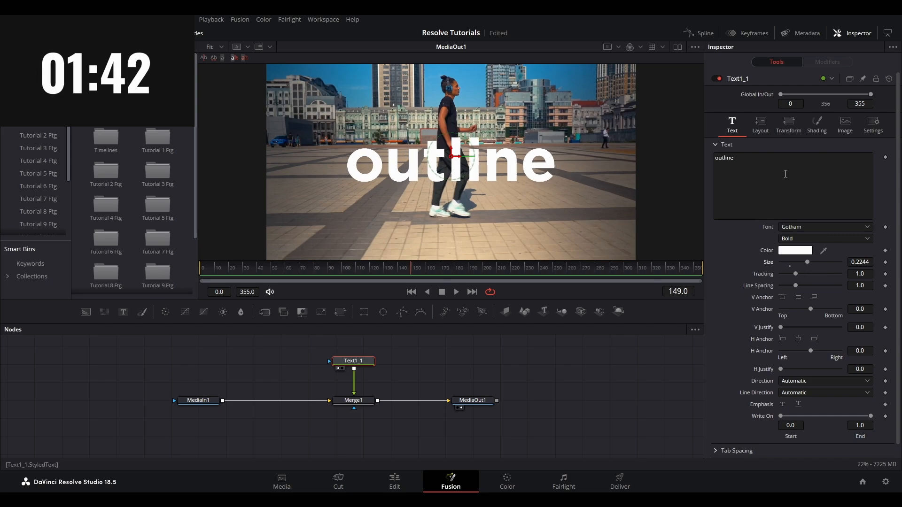
- Add a Text+ title above the walking clip on the Edit page and look through its shading elements 1 to 3
{"action": "left_click", "coordinate": [409, 475]}
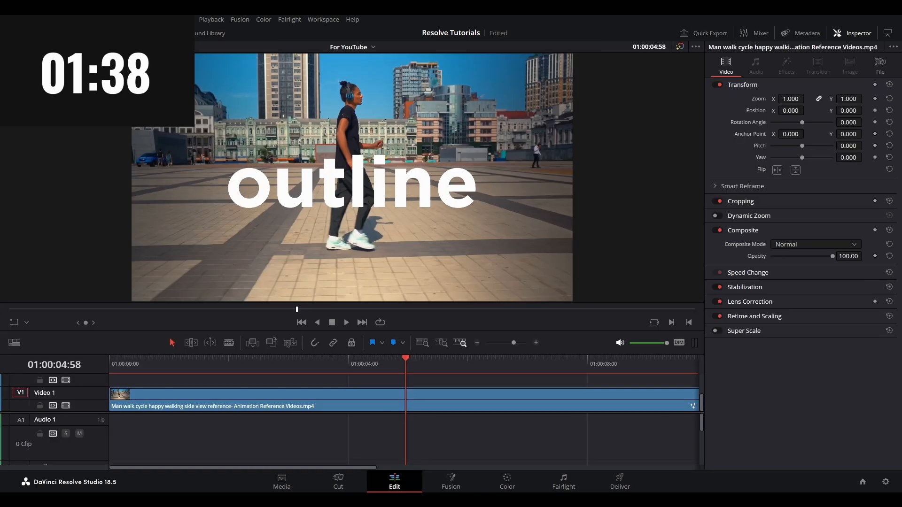
{"action": "left_click", "coordinate": [94, 33]}
{"action": "left_click_drag", "start_coordinate": [126, 174], "coordinate": [528, 388]}
{"action": "left_click", "coordinate": [819, 119]}
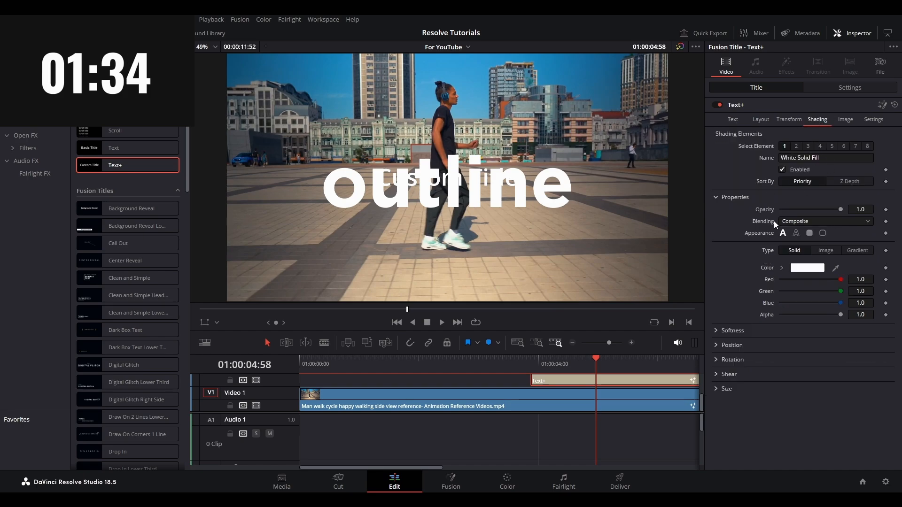
{"action": "left_click", "coordinate": [796, 146]}
{"action": "left_click", "coordinate": [807, 146]}
{"action": "left_click", "coordinate": [784, 146]}
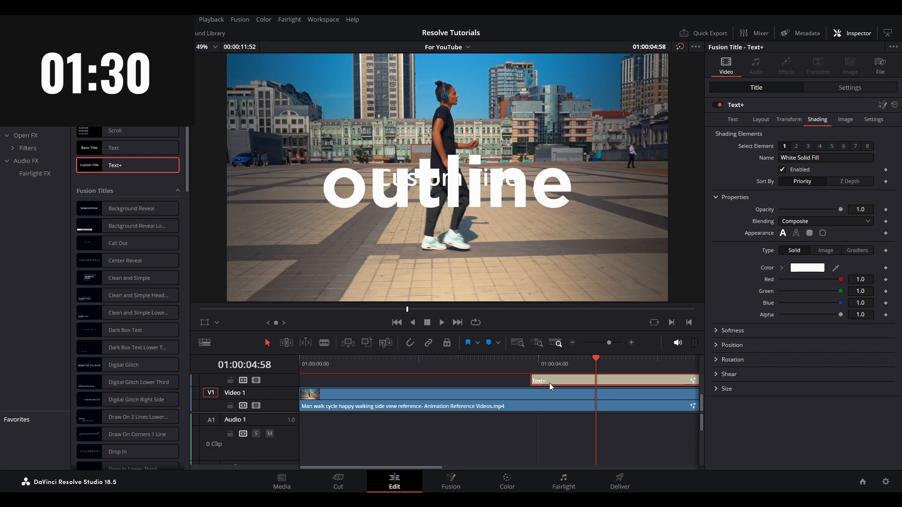
- Disable the Text+ title clip on the timeline and open the Fusion text node's shading settings
{"action": "key", "text": "d"}
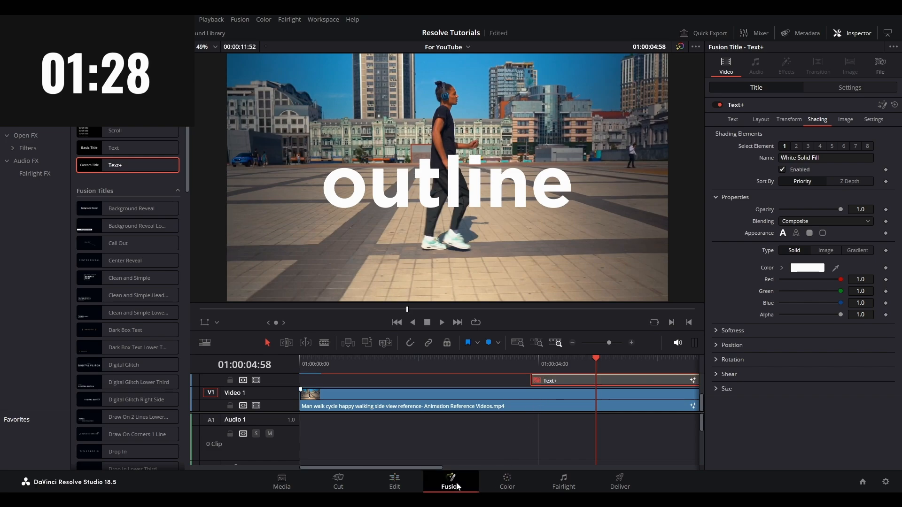
{"action": "left_click", "coordinate": [451, 482]}
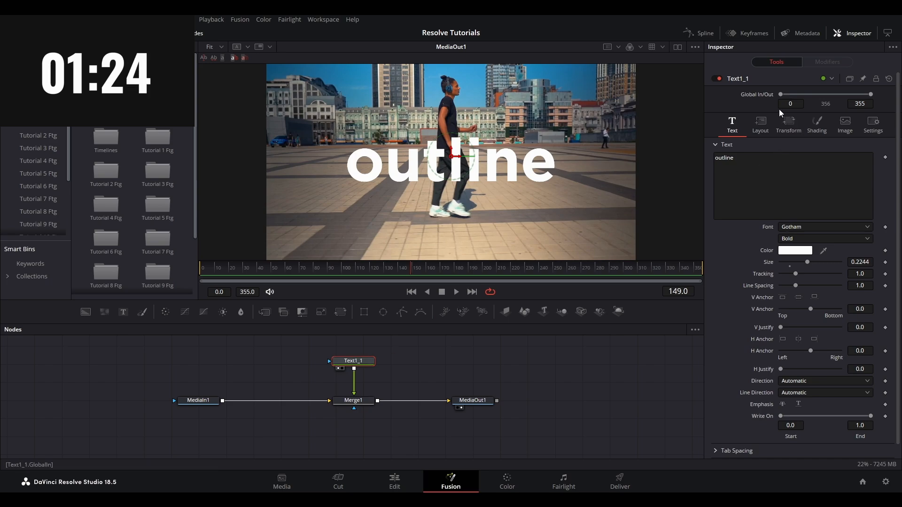
{"action": "left_click", "coordinate": [817, 125]}
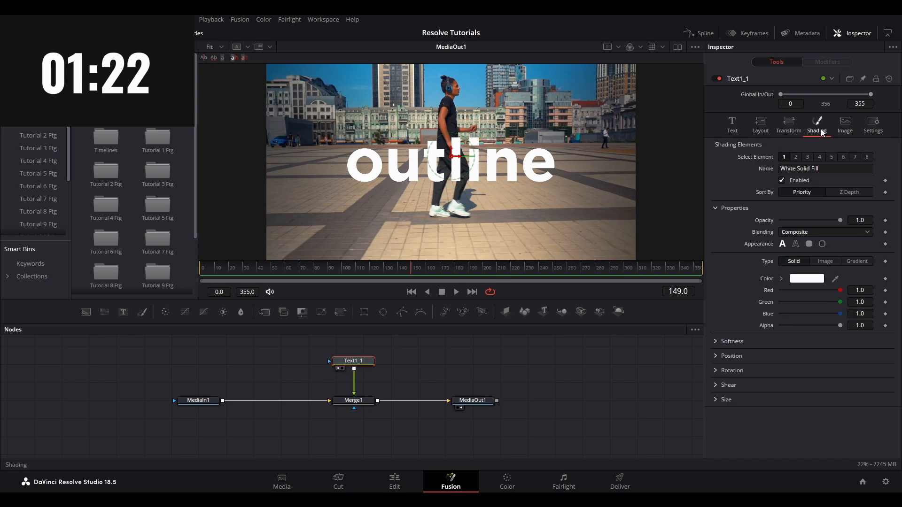
- Try the Red Outline, Black Shadow and Blue Border shading elements, disable each again and return to White Solid Fill
{"action": "left_click", "coordinate": [781, 180]}
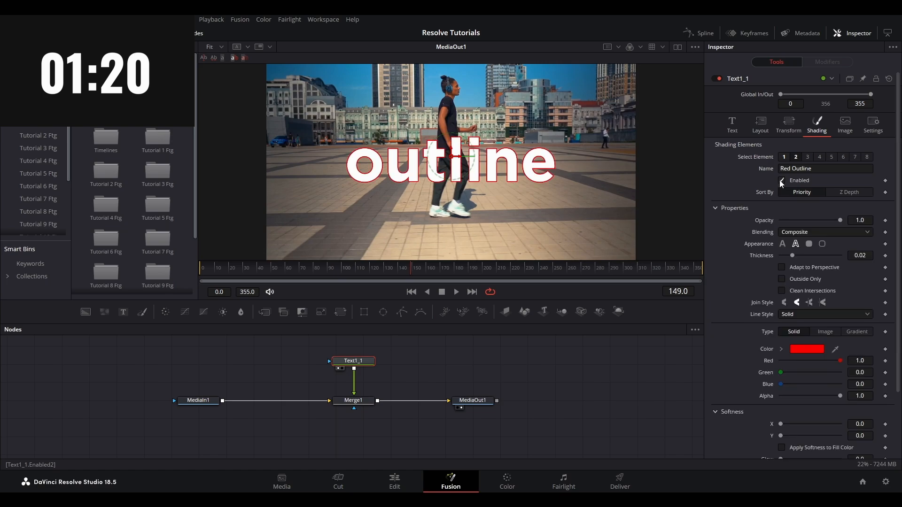
{"action": "left_click", "coordinate": [781, 180]}
{"action": "left_click", "coordinate": [806, 156]}
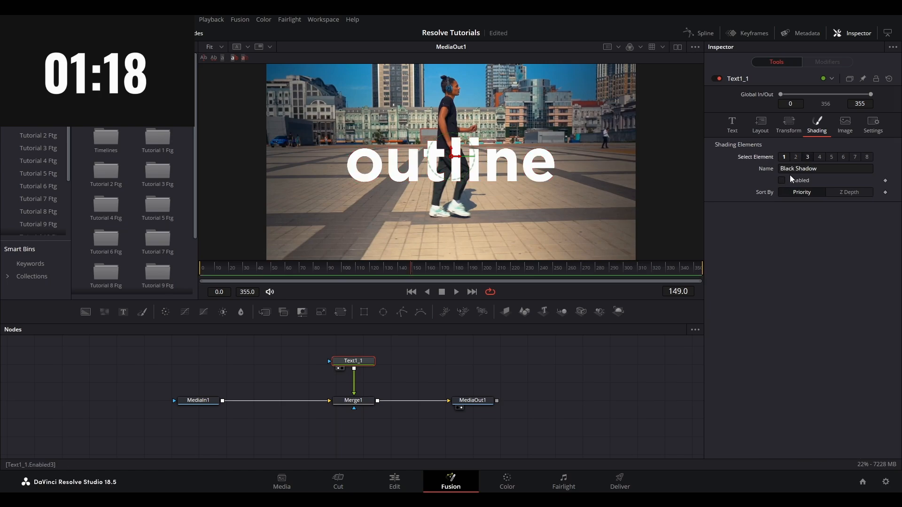
{"action": "left_click", "coordinate": [781, 181]}
{"action": "left_click", "coordinate": [819, 156]}
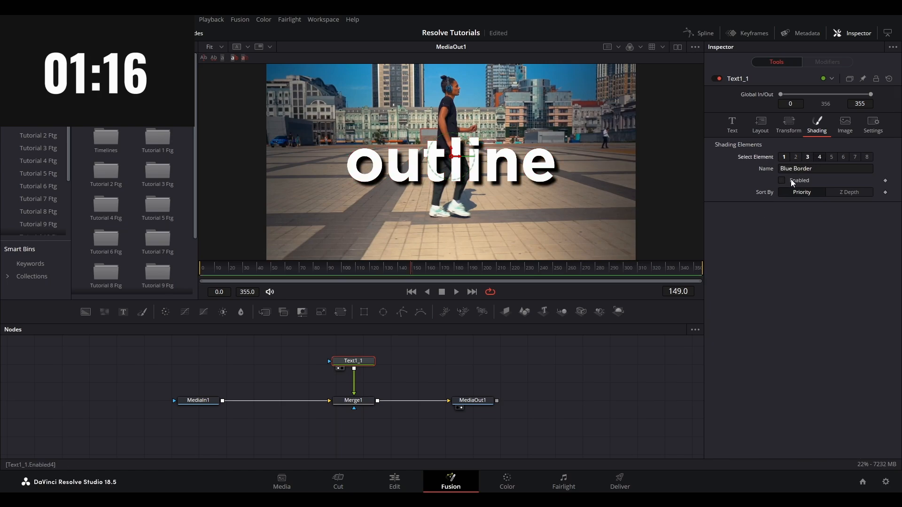
{"action": "left_click", "coordinate": [781, 180]}
{"action": "left_click", "coordinate": [782, 180]}
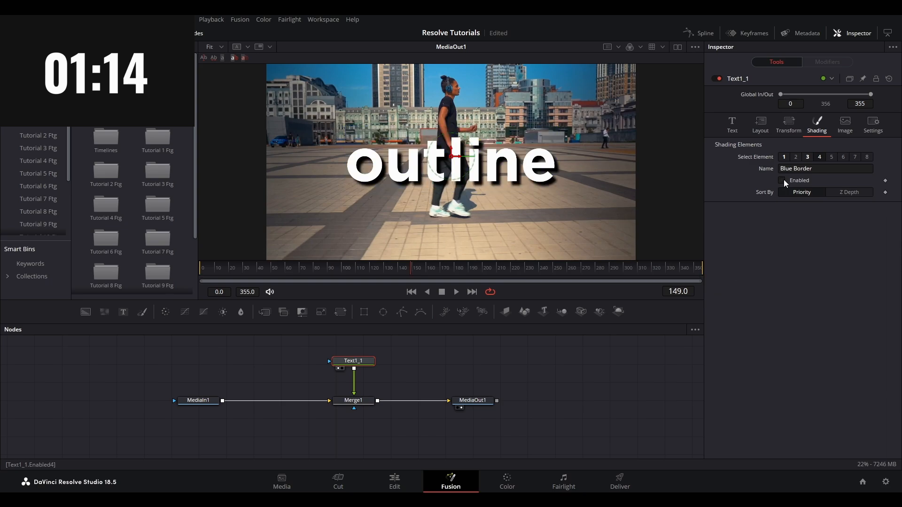
{"action": "left_click", "coordinate": [807, 157]}
{"action": "left_click", "coordinate": [781, 181]}
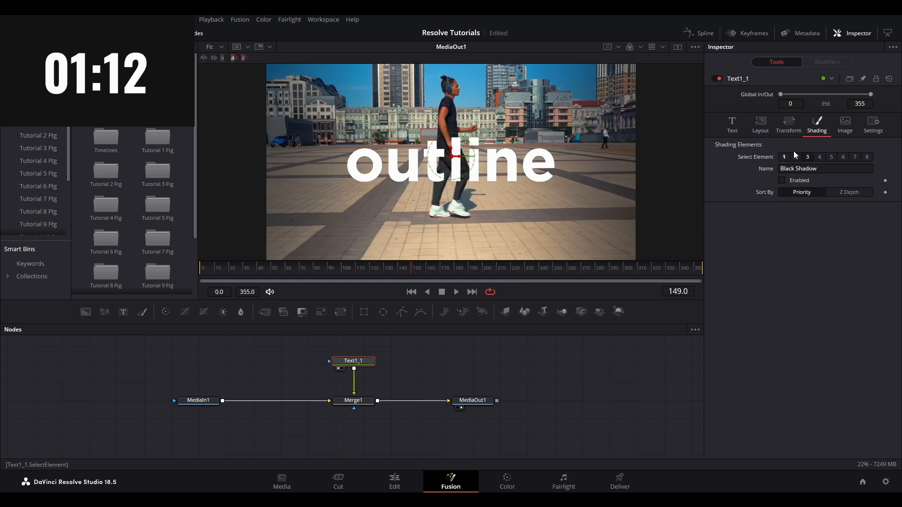
{"action": "left_click", "coordinate": [783, 157]}
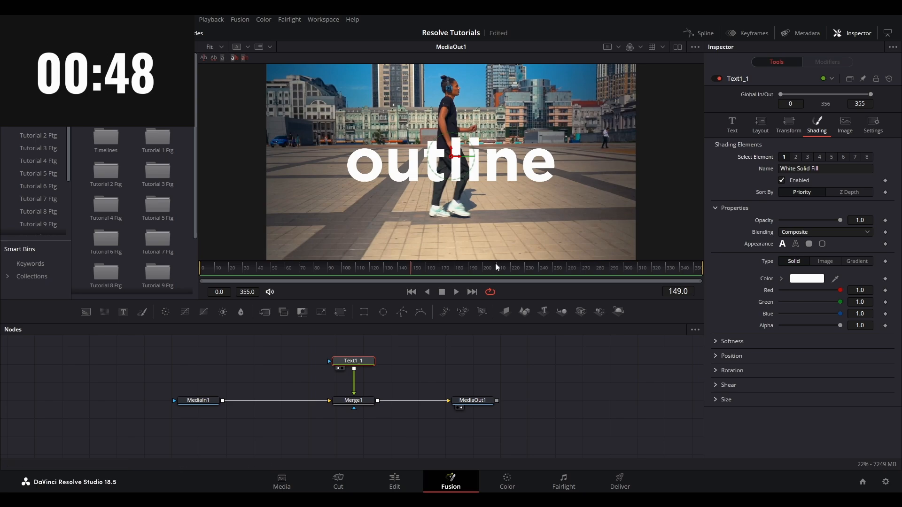
- Review the Text+ title's shading elements 3 and 1 and its text settings on the Edit page
{"action": "left_click", "coordinate": [410, 473]}
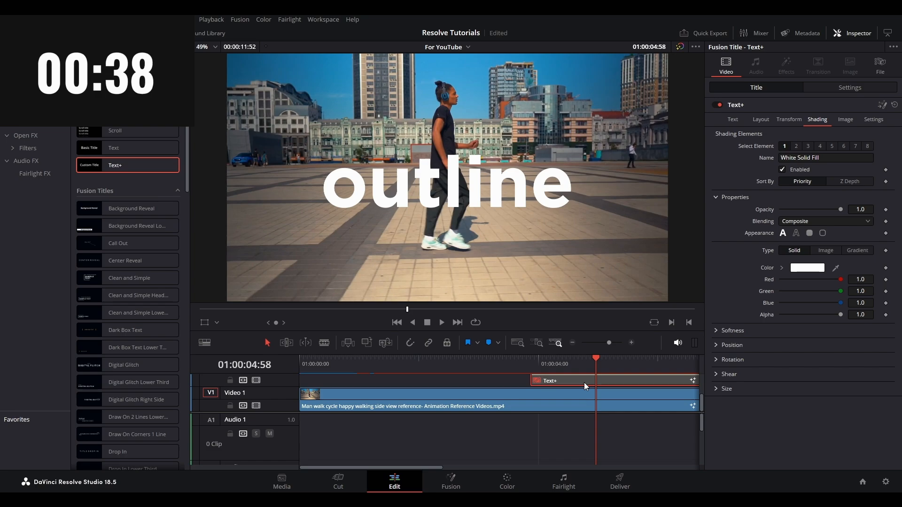
{"action": "left_click", "coordinate": [807, 147]}
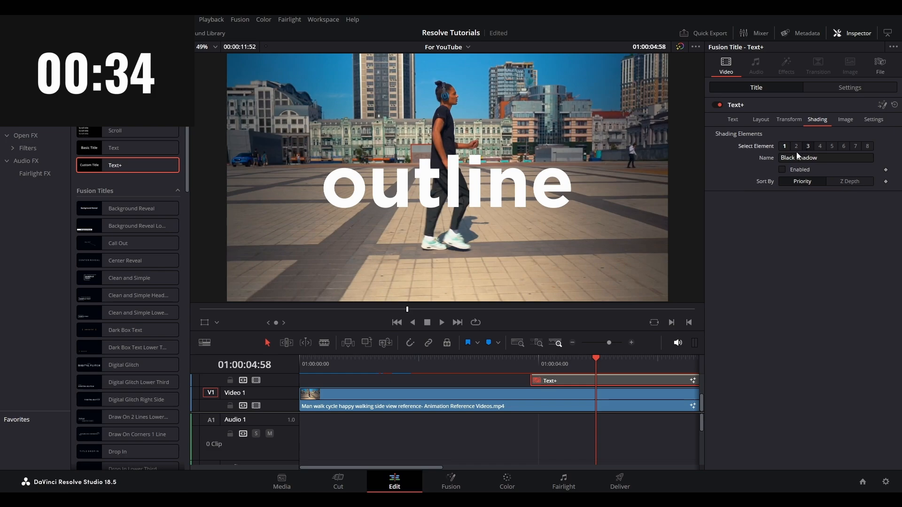
{"action": "left_click", "coordinate": [784, 147]}
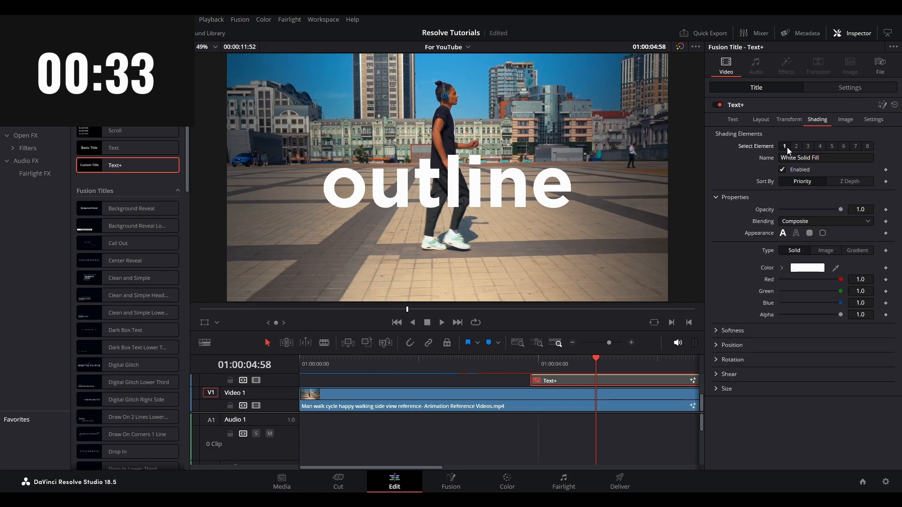
{"action": "left_click", "coordinate": [727, 119]}
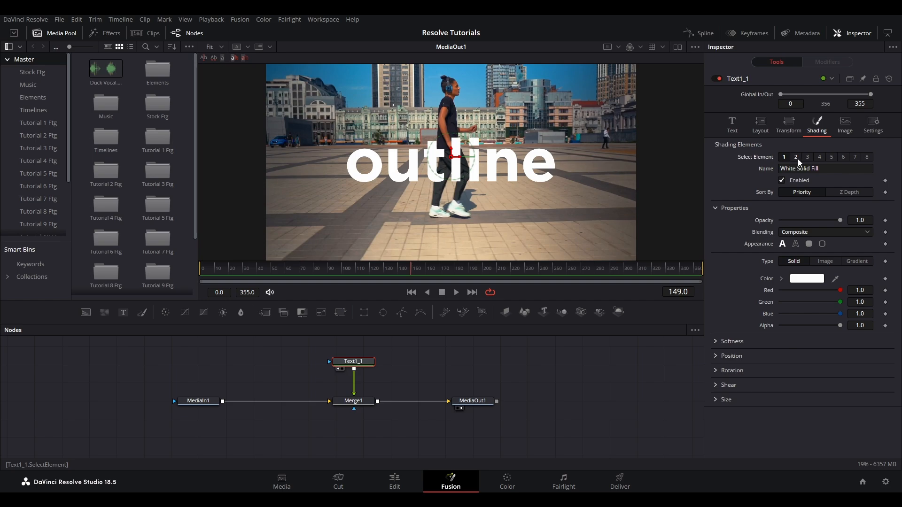
- Enable the Fusion text's Red Outline element, try pure green and set its colour to Red 0.0, Green 0.0, Blue 1.0
{"action": "left_click", "coordinate": [795, 158]}
{"action": "left_click", "coordinate": [782, 181]}
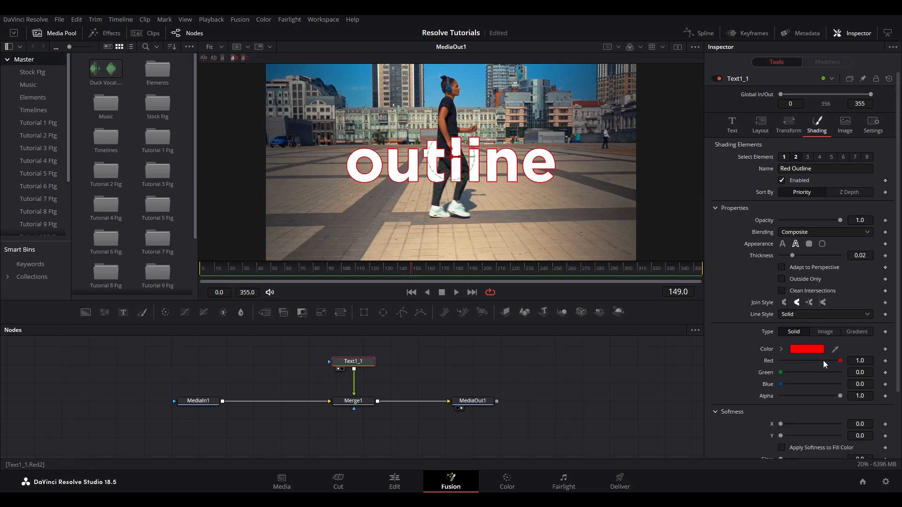
{"action": "mouse_move", "coordinate": [838, 360]}
{"action": "left_mouse_down"}
{"action": "mouse_move", "coordinate": [768, 365]}
{"action": "mouse_move", "coordinate": [852, 370]}
{"action": "left_mouse_up"}
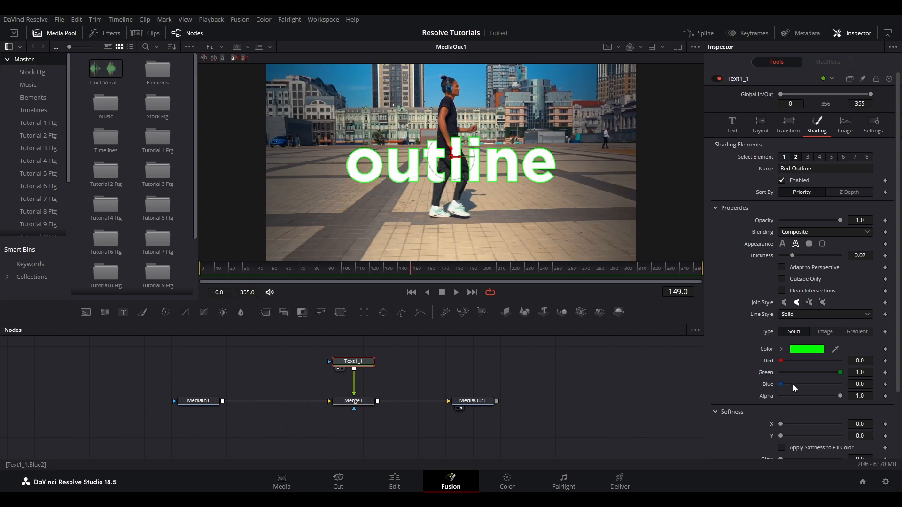
{"action": "left_click_drag", "start_coordinate": [781, 382], "coordinate": [759, 377]}
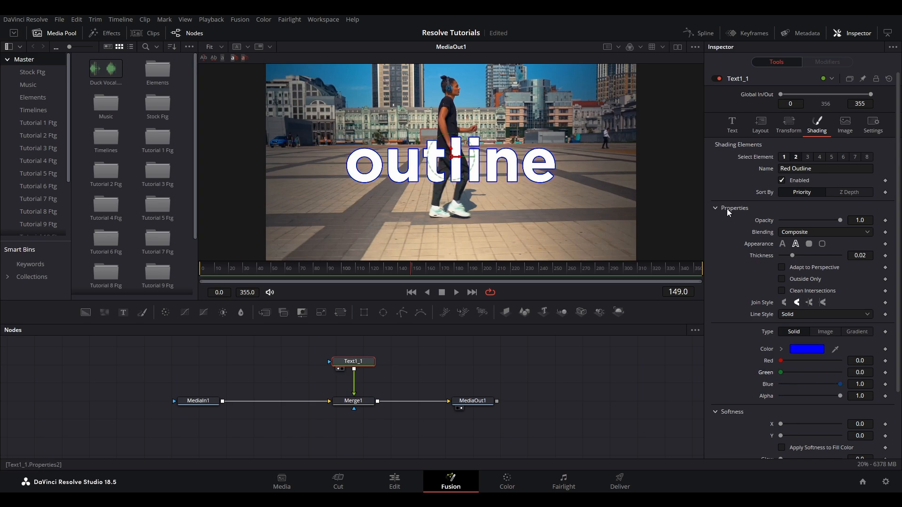
- Change the text colour to black and set the Red Outline element's colour to Red 1.0, Green 0.0, Blue 0.0
{"action": "left_click", "coordinate": [726, 123]}
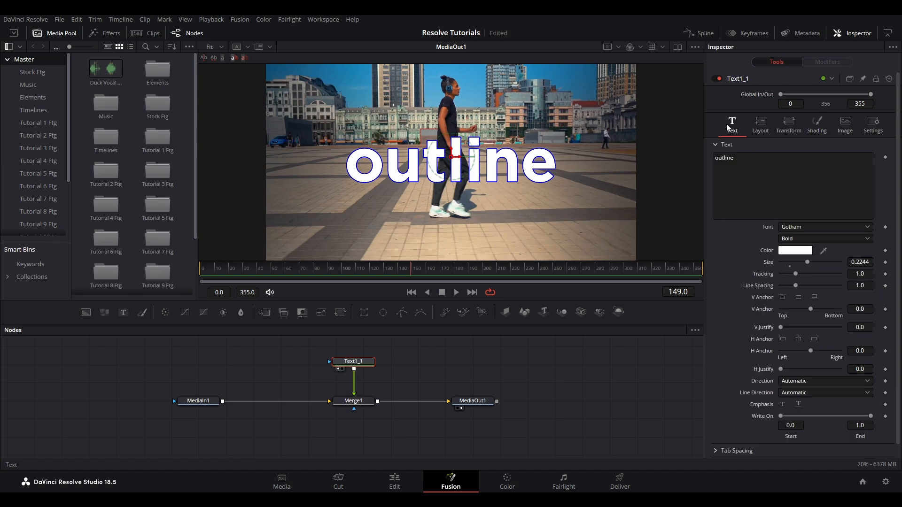
{"action": "left_click", "coordinate": [810, 251]}
{"action": "left_click", "coordinate": [561, 264]}
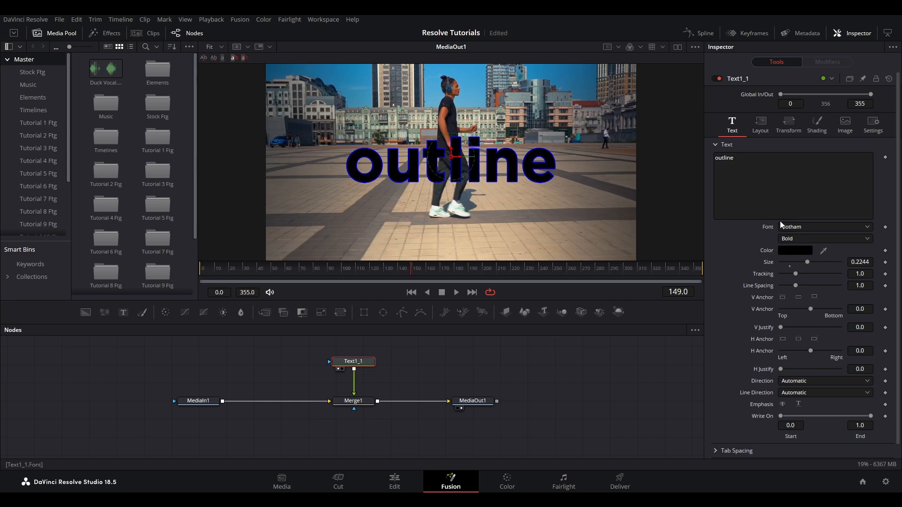
{"action": "left_click", "coordinate": [816, 125]}
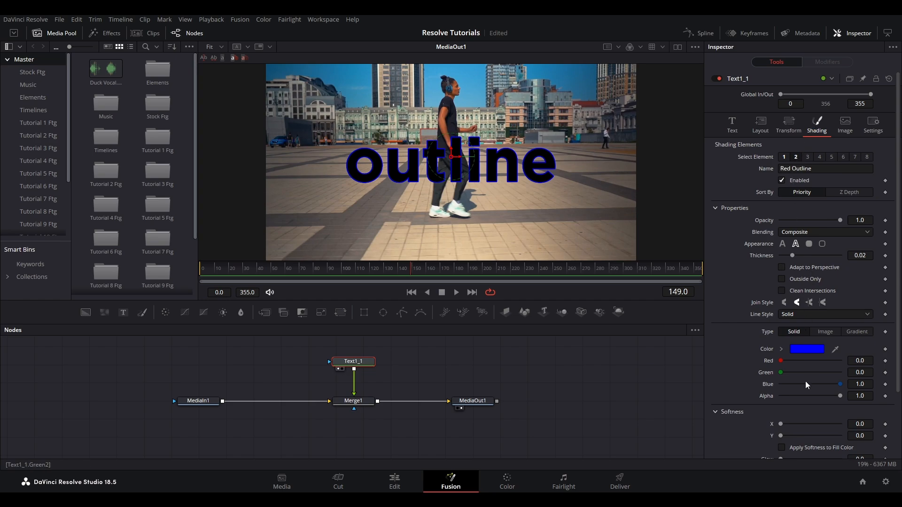
{"action": "left_click_drag", "start_coordinate": [781, 361], "coordinate": [723, 379]}
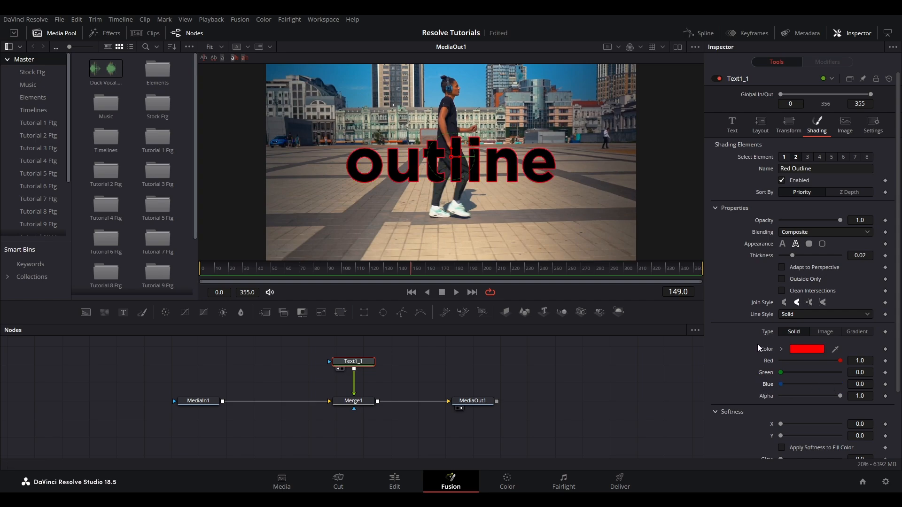